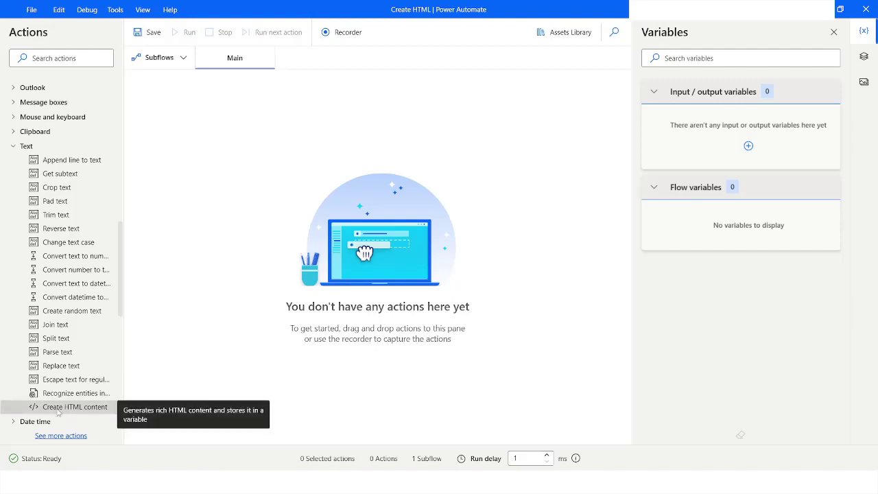
Step: Add a Create HTML content action to the flow and browse its font and size lists without changing them
{"action": "left_click_drag", "start_coordinate": [209, 277], "coordinate": [208, 277]}
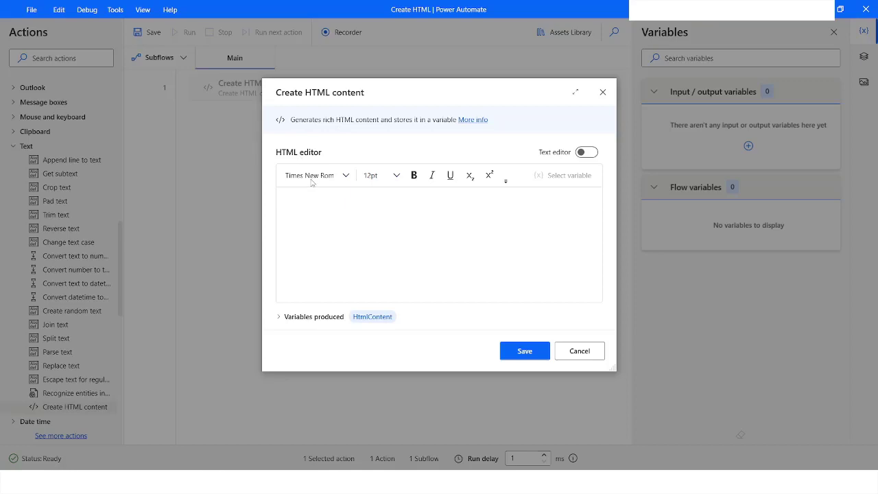
{"action": "left_click", "coordinate": [311, 177]}
{"action": "left_click", "coordinate": [311, 180]}
{"action": "left_click", "coordinate": [371, 177]}
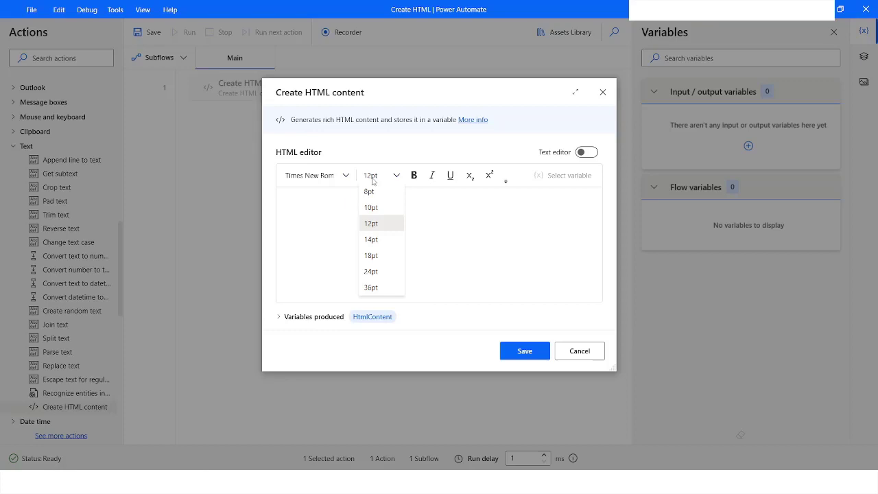
{"action": "left_click", "coordinate": [410, 162]}
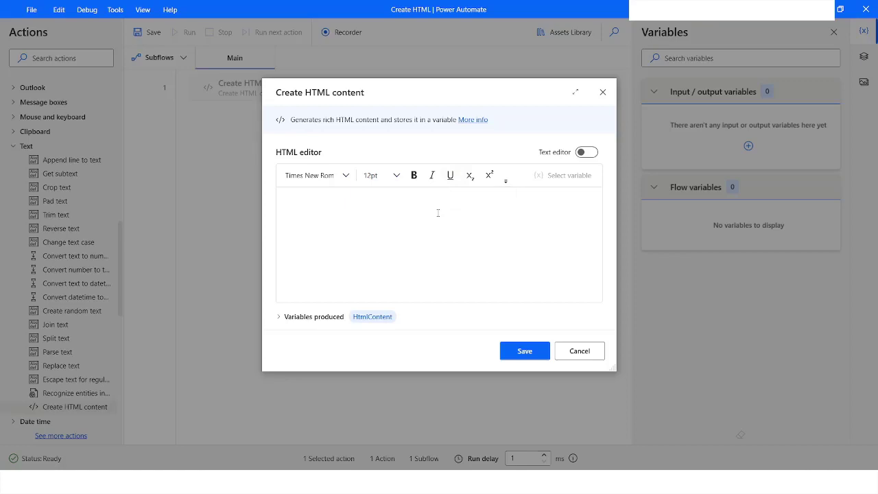
Step: Type 'Technical Training' and set it to Algerian at 18pt
{"action": "type", "text": "Technical Training"}
{"action": "key", "text": "ctrl+a"}
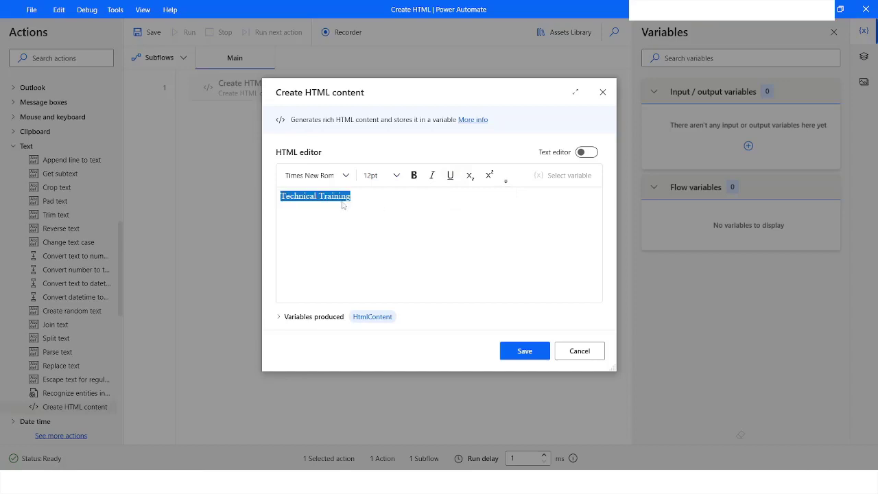
{"action": "left_click", "coordinate": [351, 179]}
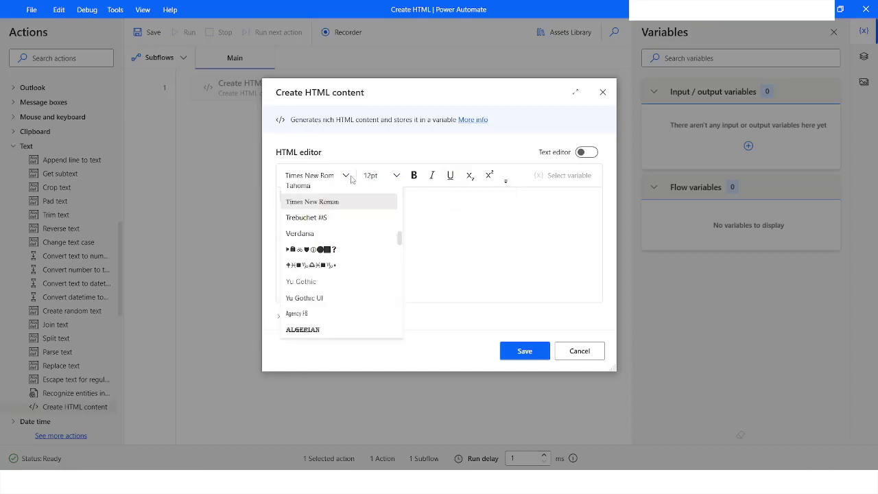
{"action": "left_click", "coordinate": [312, 331]}
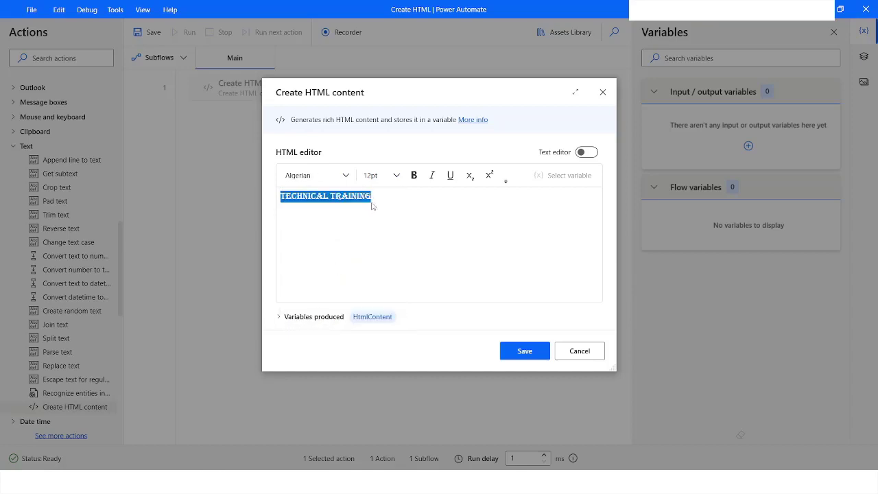
{"action": "left_click", "coordinate": [398, 177]}
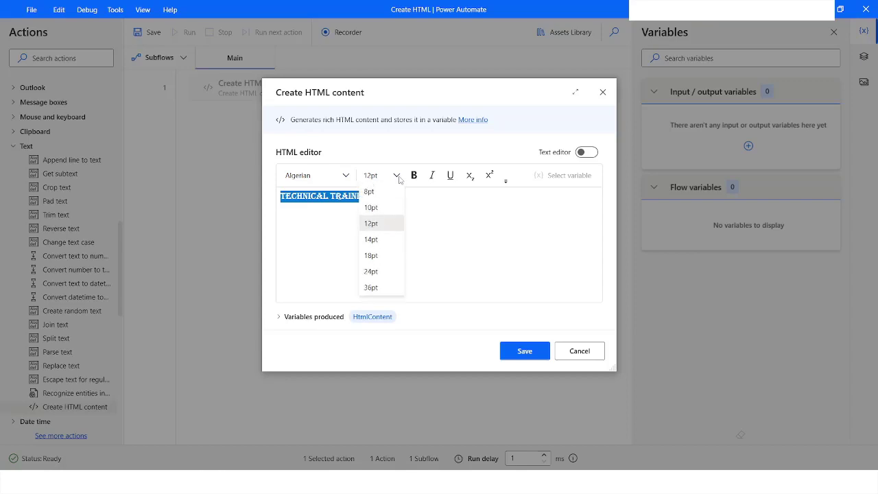
{"action": "left_click", "coordinate": [374, 255]}
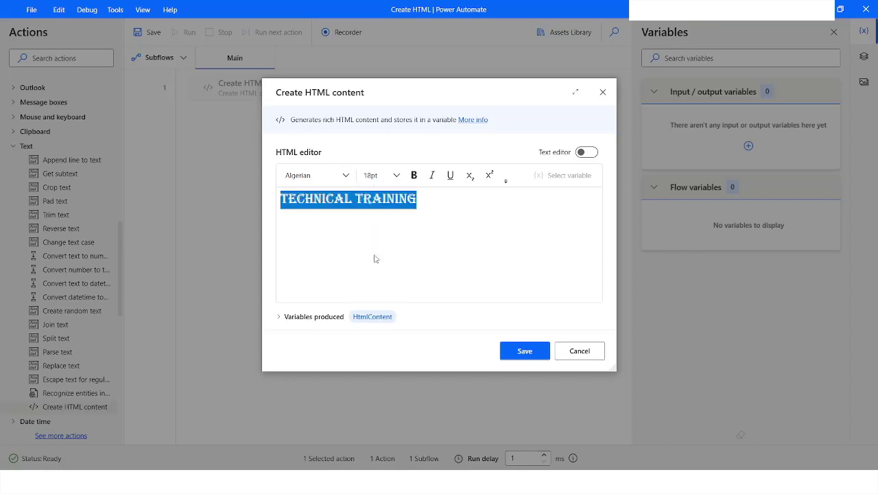
Step: Make the heading bold, italic, underlined and superscript
{"action": "left_click", "coordinate": [414, 175]}
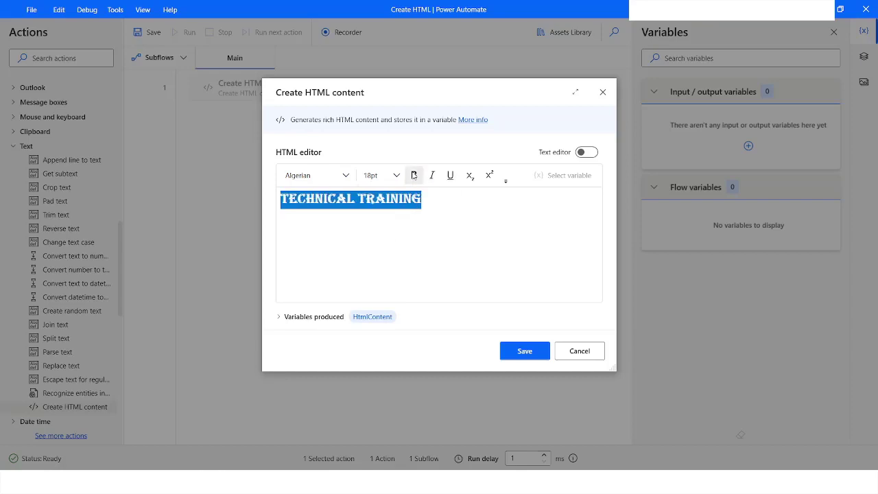
{"action": "left_click", "coordinate": [432, 177]}
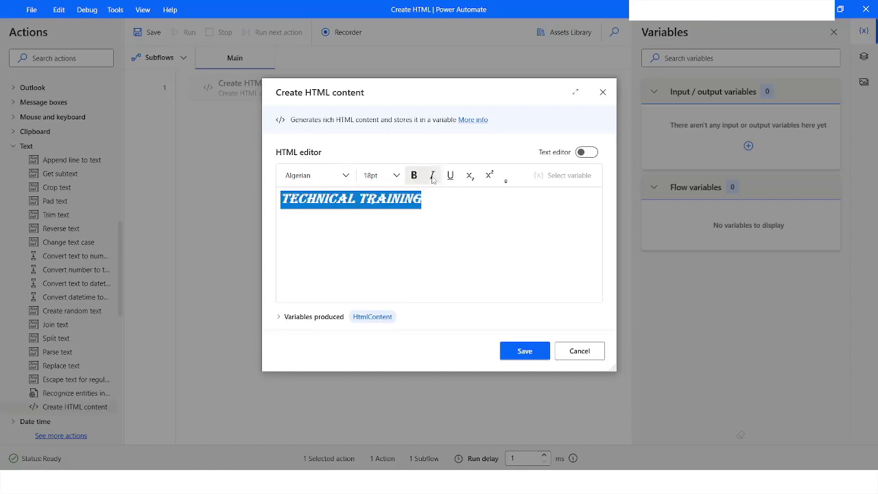
{"action": "left_click", "coordinate": [451, 177]}
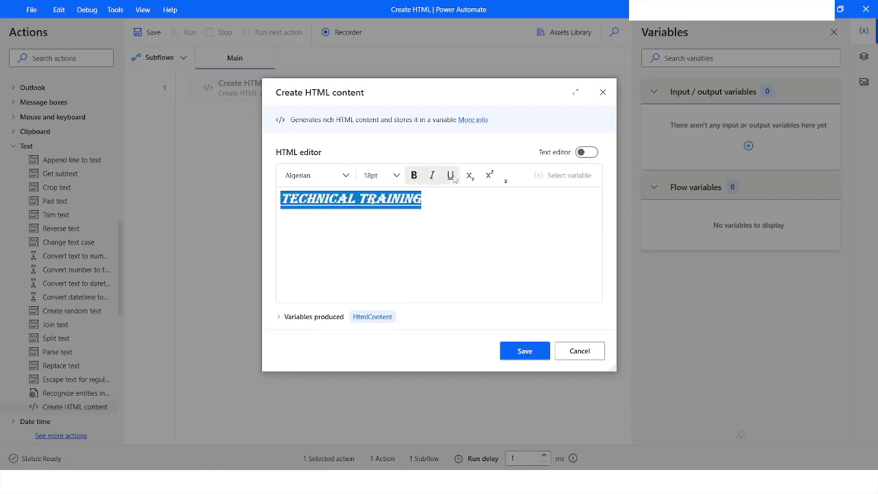
{"action": "left_click", "coordinate": [489, 175]}
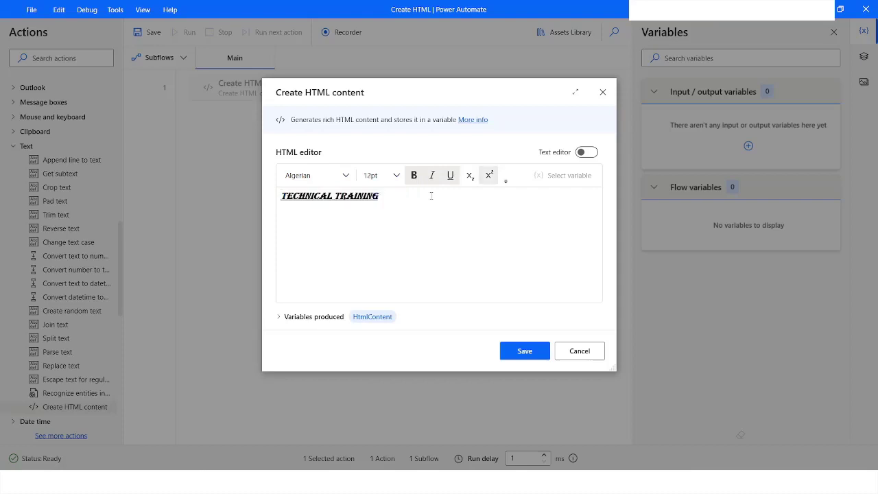
Step: View the heading's raw HTML source, return to the formatted view, and expand the extra toolbar
{"action": "left_click", "coordinate": [588, 153]}
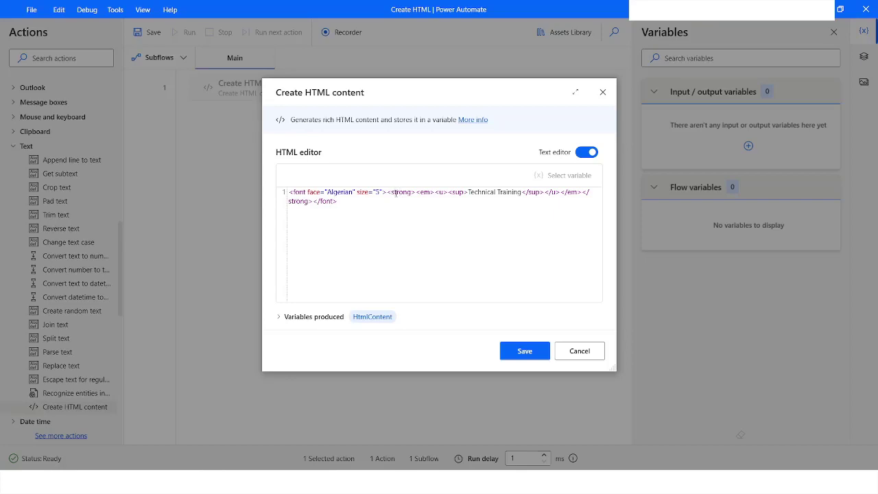
{"action": "left_click", "coordinate": [577, 153]}
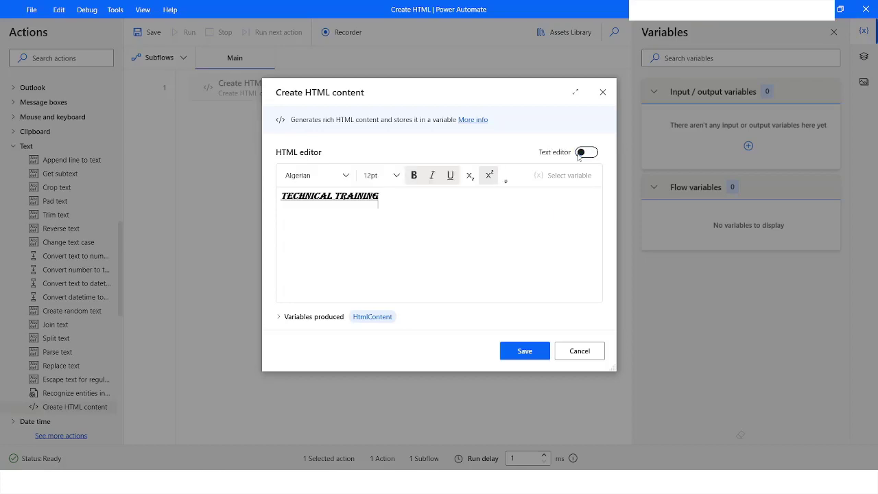
{"action": "left_click", "coordinate": [506, 182]}
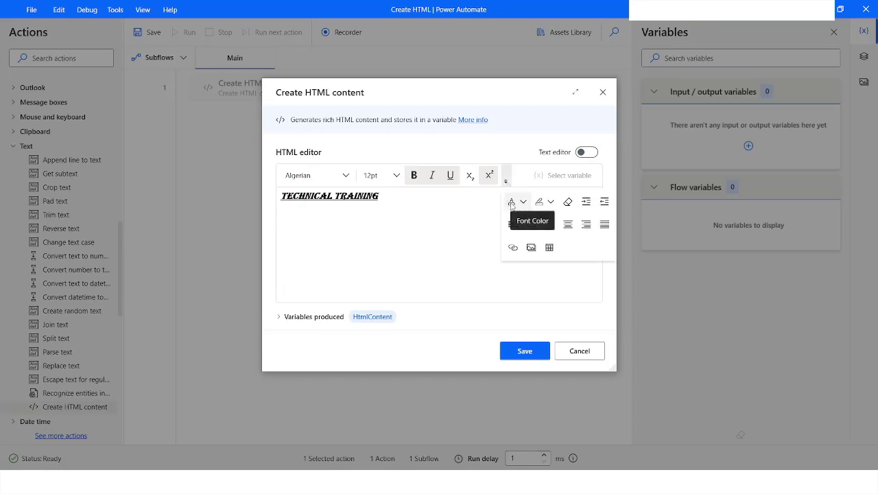
Step: Colour the TECHNICAL TRAINING heading text red
{"action": "left_click", "coordinate": [523, 203]}
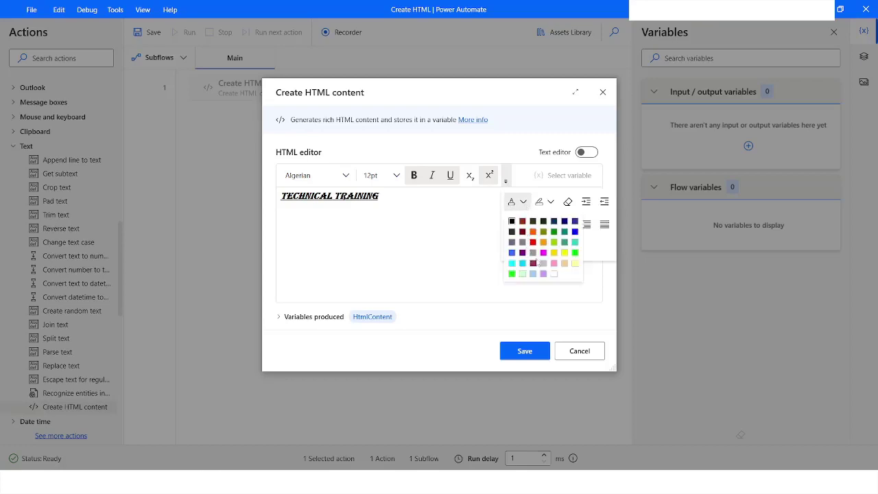
{"action": "left_click", "coordinate": [532, 241]}
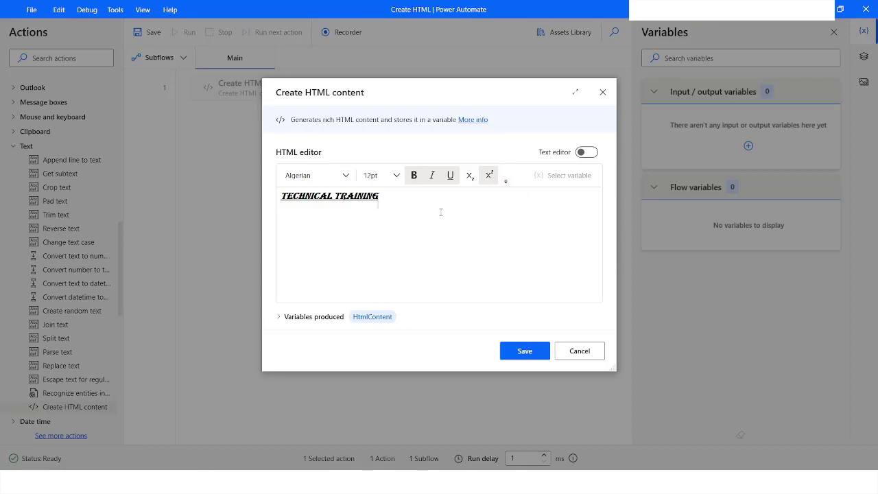
{"action": "left_click", "coordinate": [380, 196]}
{"action": "triple_click", "coordinate": [379, 196]}
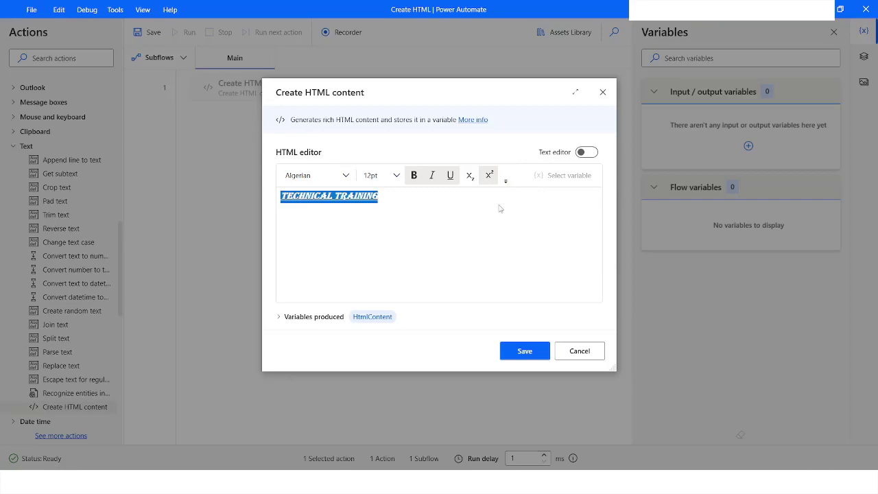
{"action": "left_click", "coordinate": [507, 181]}
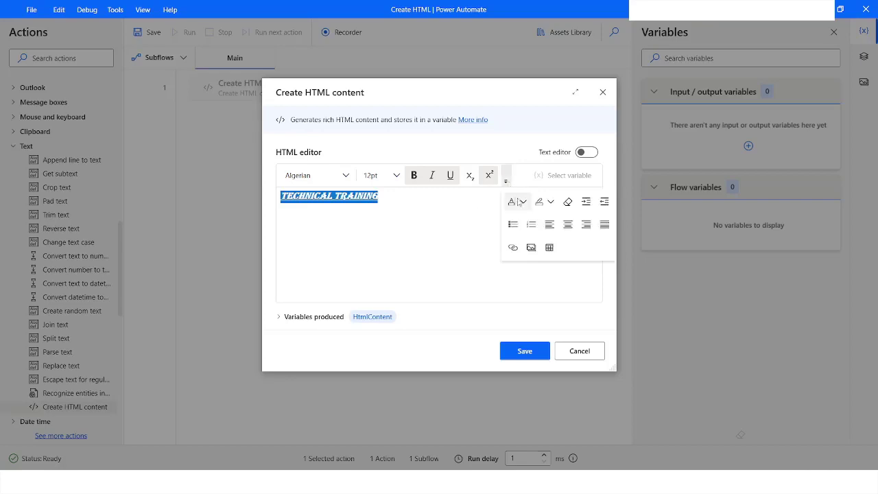
{"action": "left_click", "coordinate": [523, 201]}
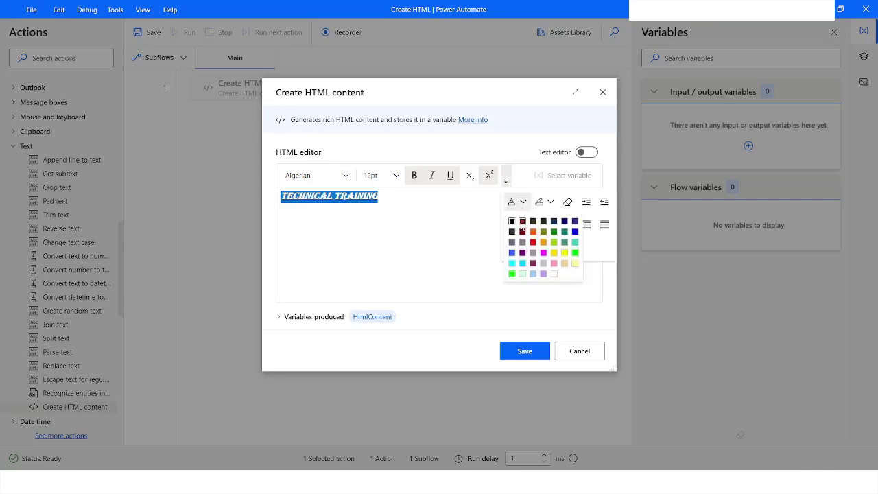
{"action": "left_click", "coordinate": [533, 242]}
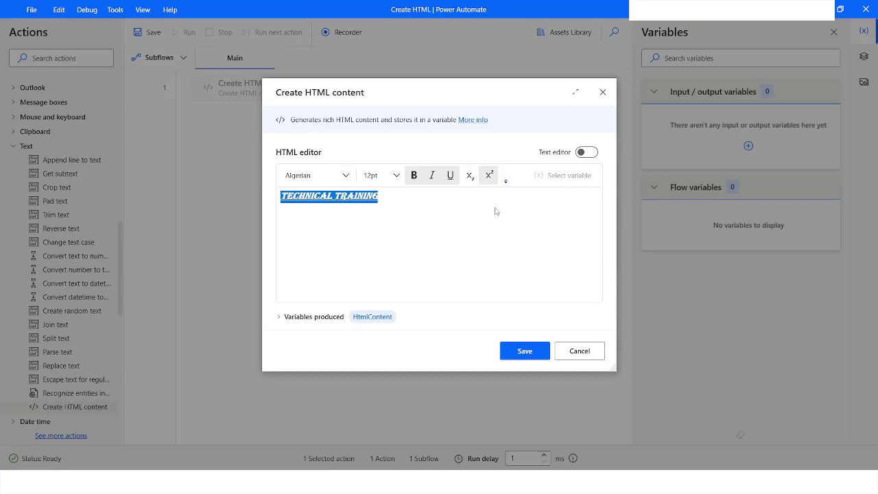
{"action": "left_click", "coordinate": [472, 207]}
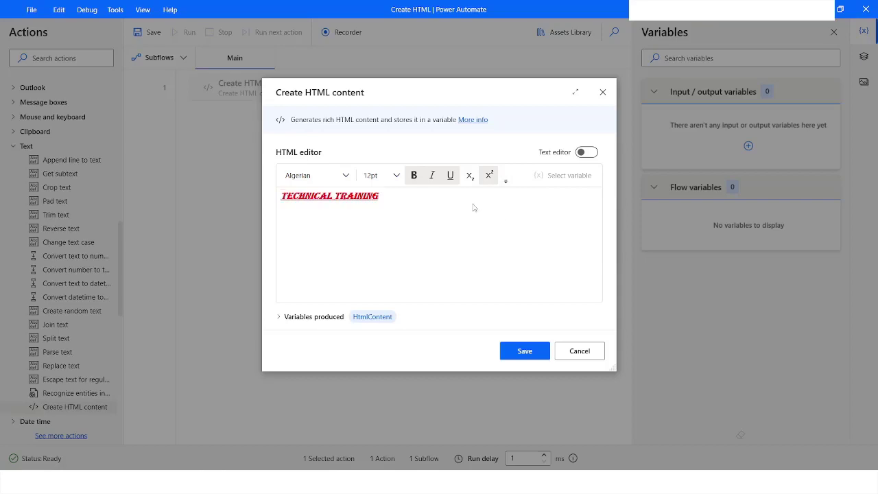
Step: Give the heading a yellow highlight, then select all its text
{"action": "triple_click", "coordinate": [408, 197]}
{"action": "left_click", "coordinate": [506, 183]}
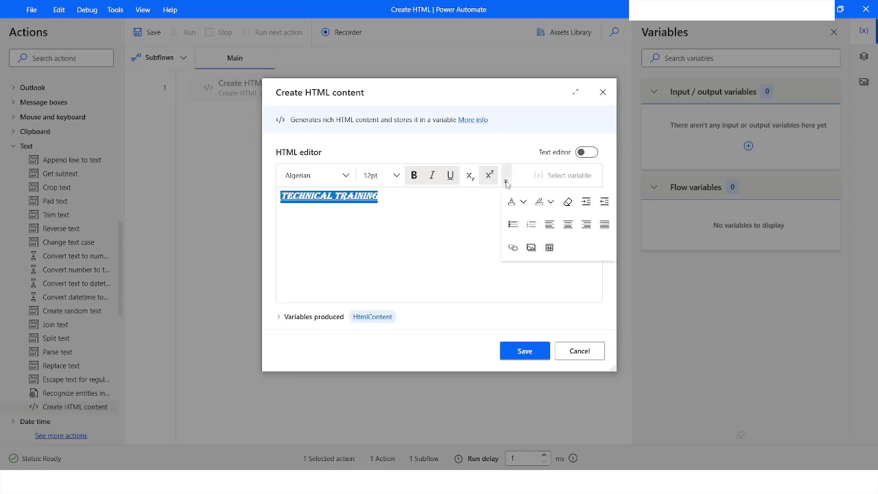
{"action": "left_click", "coordinate": [552, 204]}
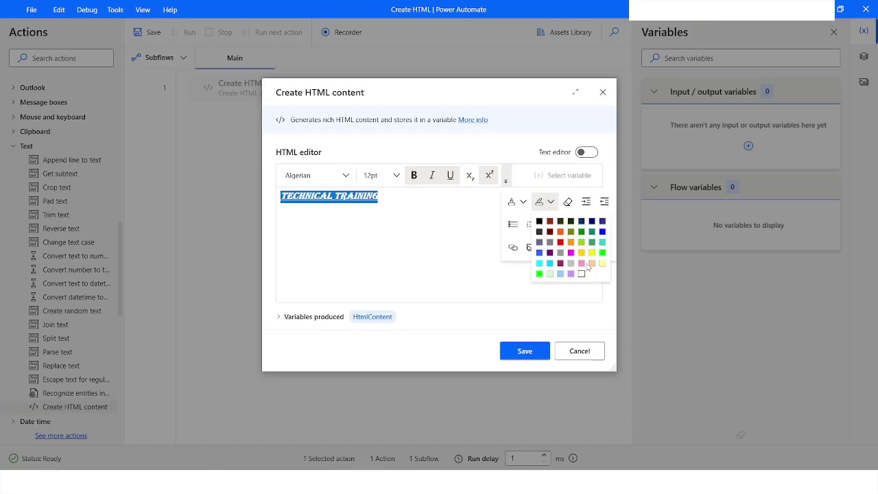
{"action": "left_click", "coordinate": [592, 253]}
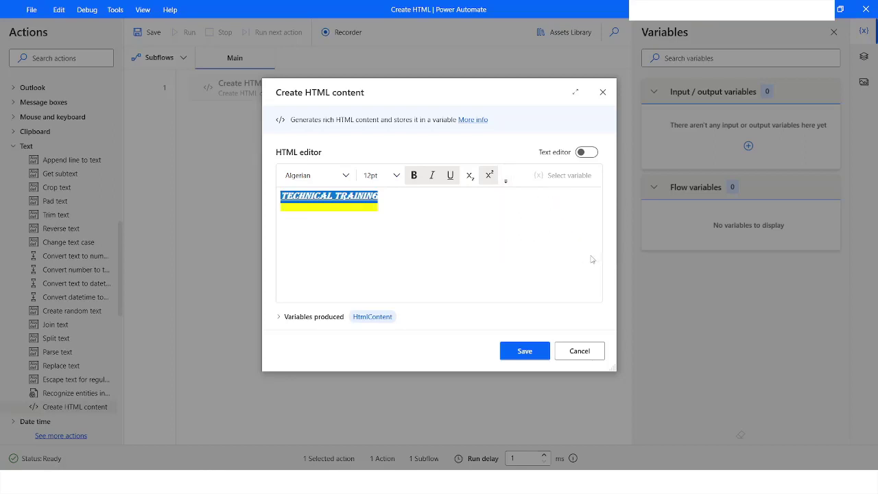
{"action": "left_click", "coordinate": [545, 224]}
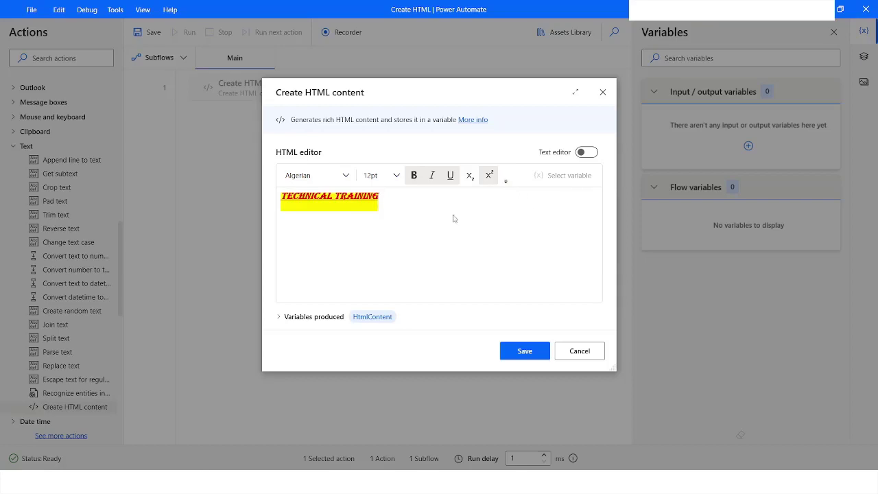
{"action": "key", "text": "ctrl+a"}
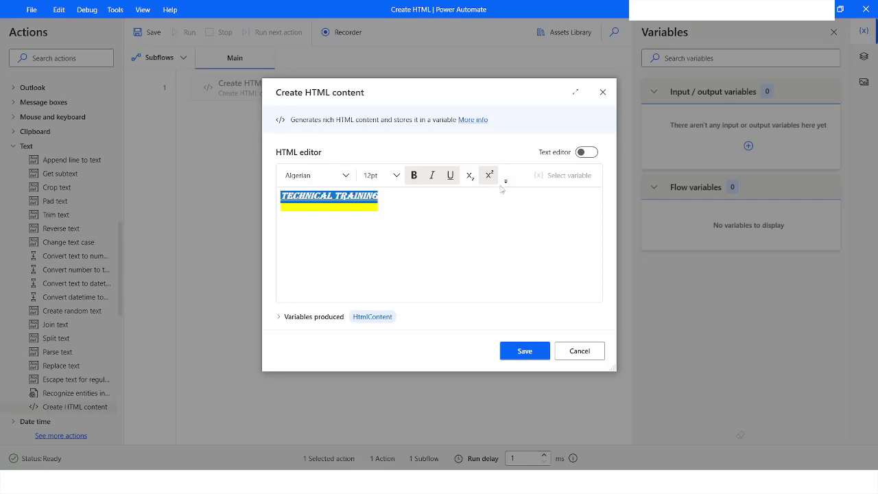
Step: Try centre and right alignment on the heading, justify it back left, then start inserting a table
{"action": "left_click", "coordinate": [506, 182]}
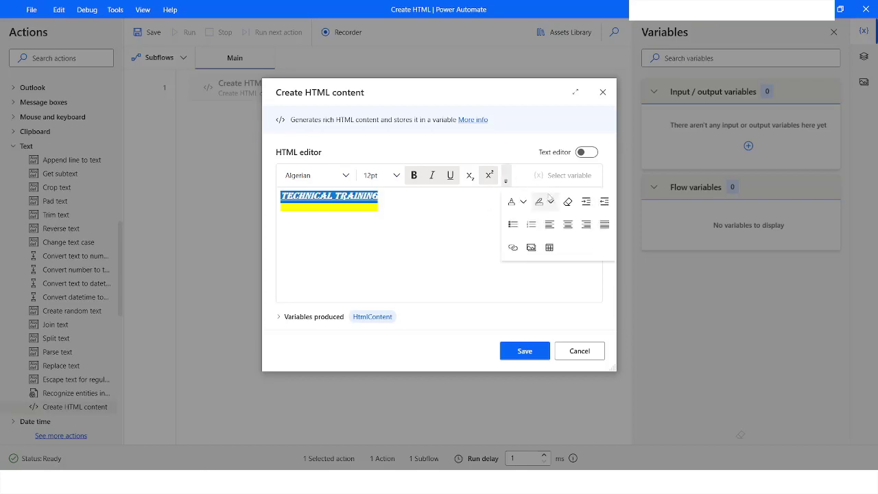
{"action": "left_click", "coordinate": [566, 226]}
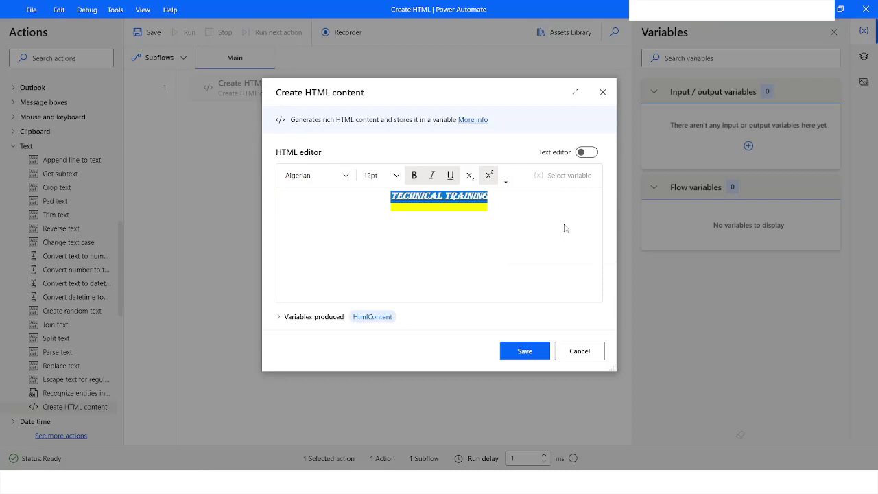
{"action": "left_click", "coordinate": [506, 182]}
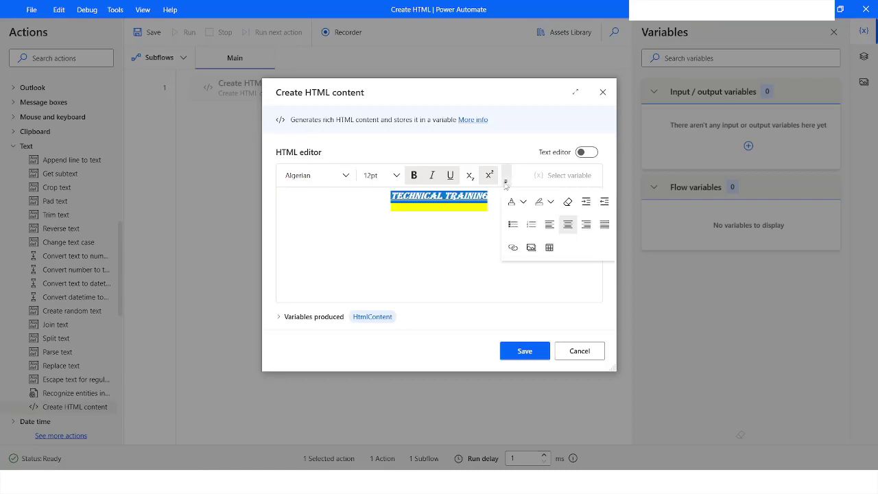
{"action": "left_click", "coordinate": [586, 224]}
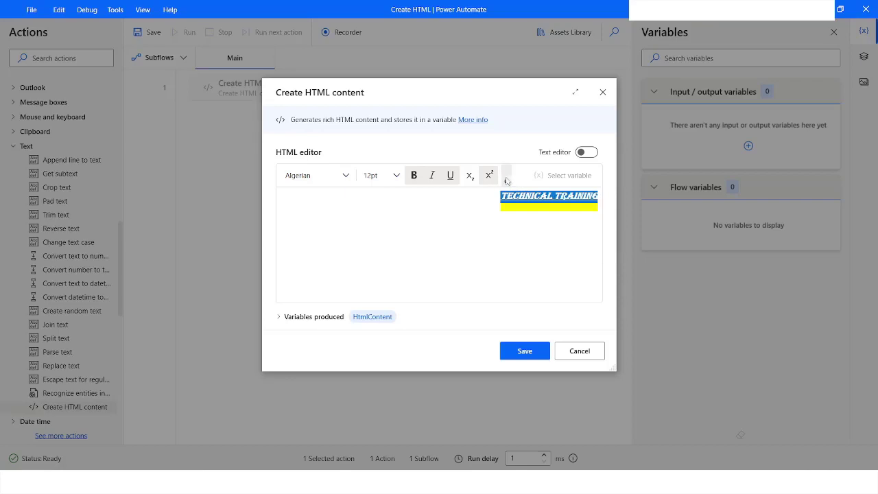
{"action": "left_click", "coordinate": [506, 181]}
{"action": "left_click", "coordinate": [604, 224]}
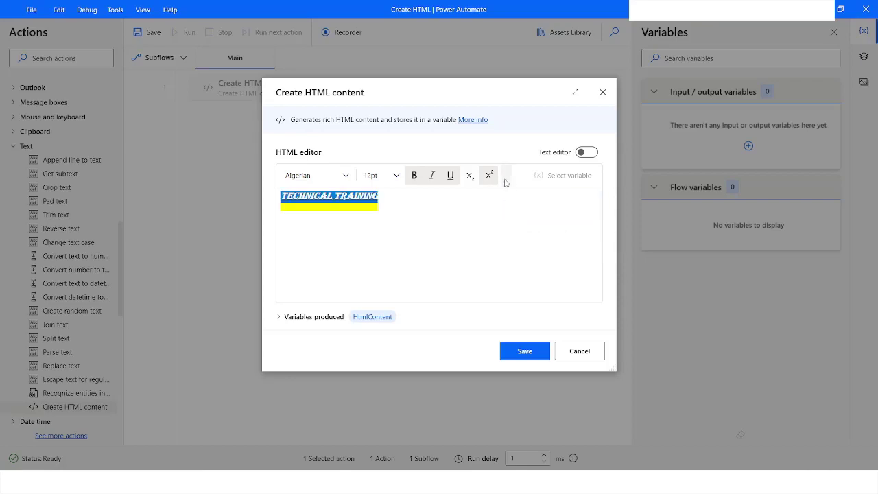
{"action": "left_click", "coordinate": [405, 232]}
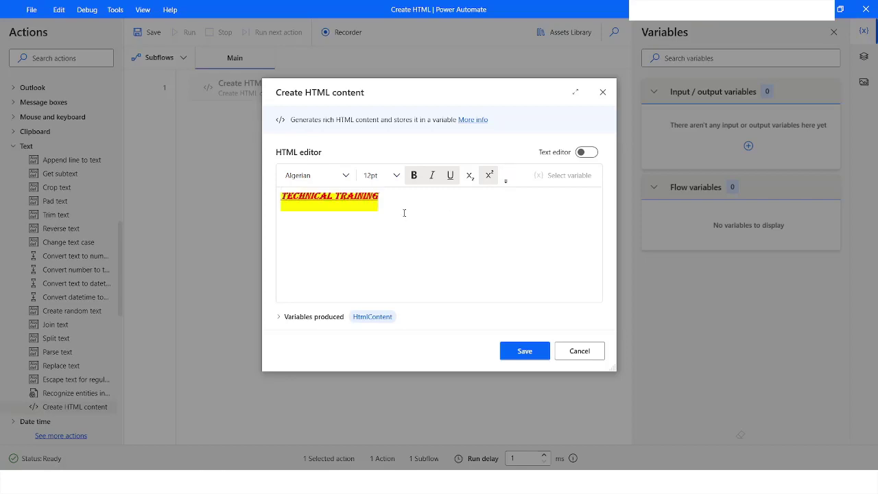
{"action": "left_click", "coordinate": [506, 183]}
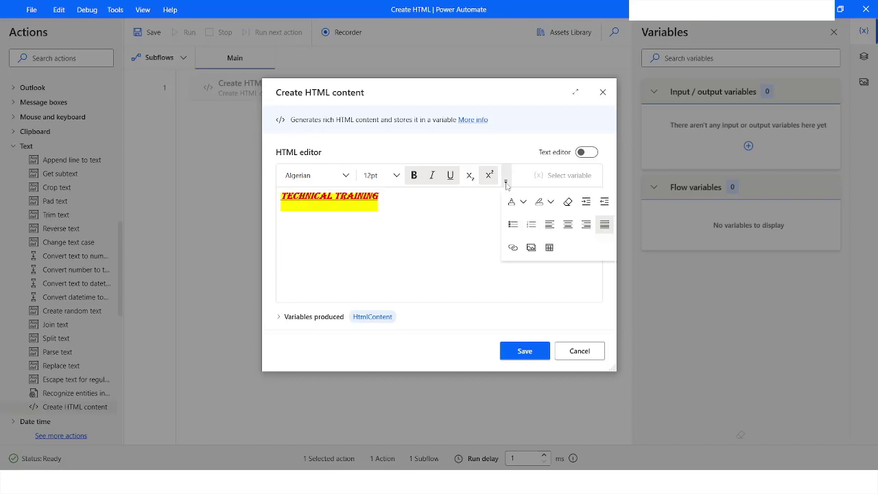
{"action": "left_click", "coordinate": [550, 251]}
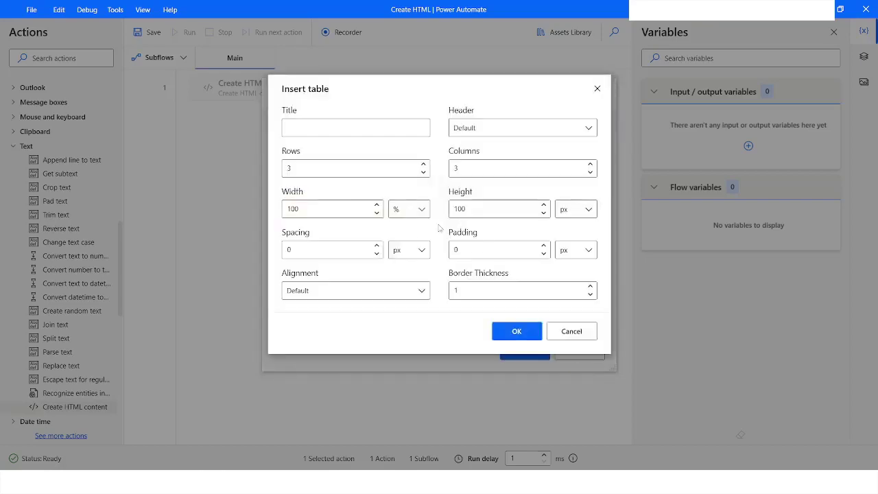
Step: Title the table 'HTML Table' with the First Row as header, keeping height 100
{"action": "left_click", "coordinate": [321, 131]}
{"action": "type", "text": "HTML Table"}
{"action": "left_click", "coordinate": [478, 132]}
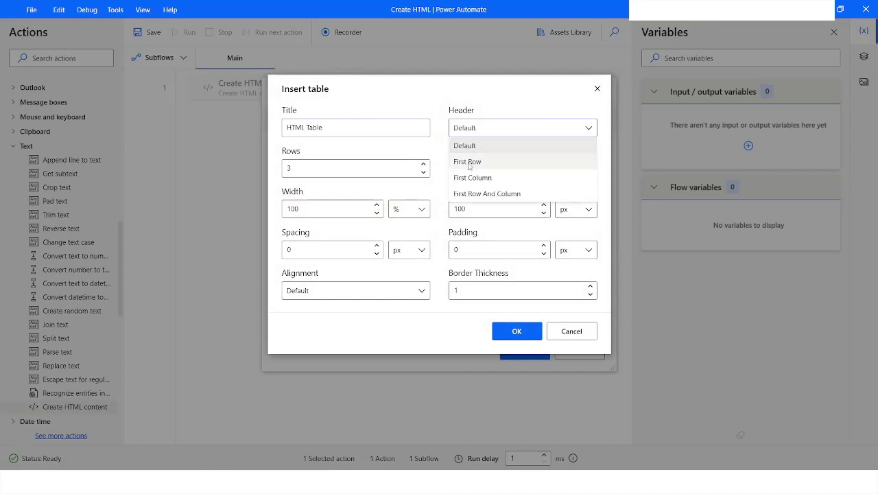
{"action": "left_click", "coordinate": [469, 162]}
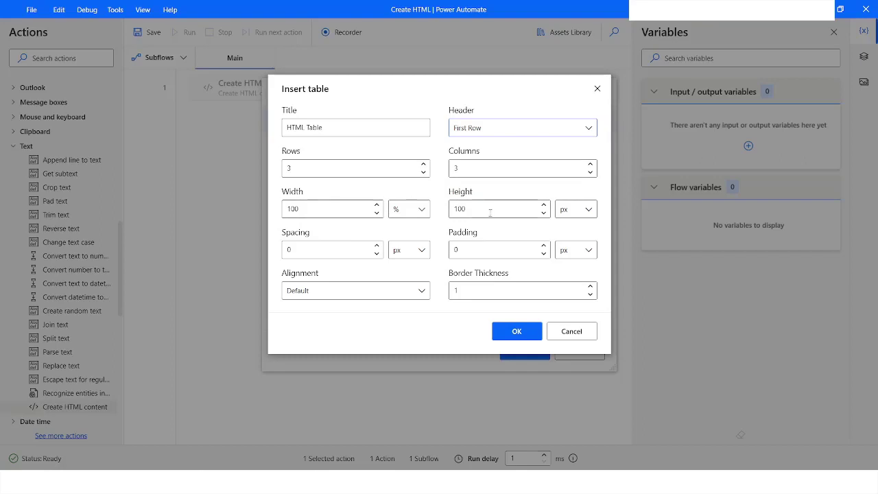
{"action": "left_click", "coordinate": [543, 213]}
{"action": "left_click", "coordinate": [543, 213]}
{"action": "left_click", "coordinate": [543, 205]}
Step: Set cell spacing 4, padding 3, Center alignment and border 5, then insert the table
{"action": "left_click", "coordinate": [376, 246]}
{"action": "left_click", "coordinate": [377, 246]}
{"action": "left_click", "coordinate": [377, 246]}
{"action": "left_click", "coordinate": [377, 245]}
{"action": "left_click", "coordinate": [543, 245]}
{"action": "left_click", "coordinate": [543, 245]}
{"action": "left_click", "coordinate": [543, 246]}
{"action": "left_click", "coordinate": [331, 295]}
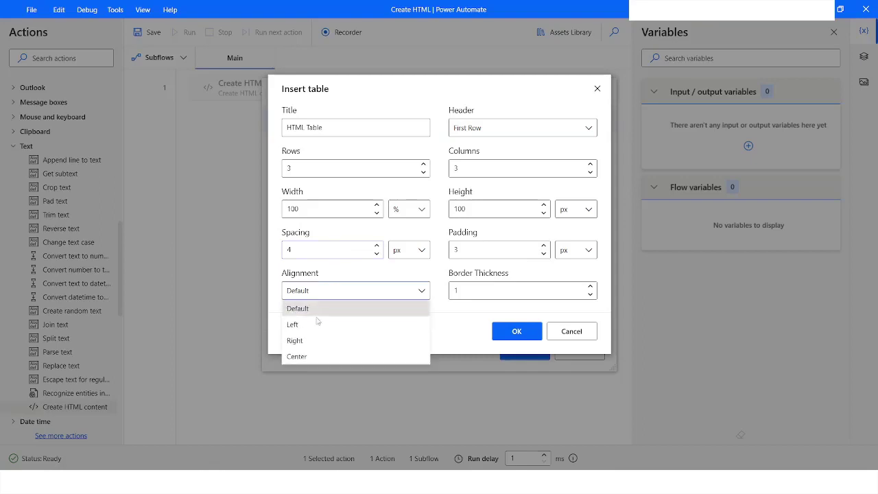
{"action": "left_click", "coordinate": [304, 340]}
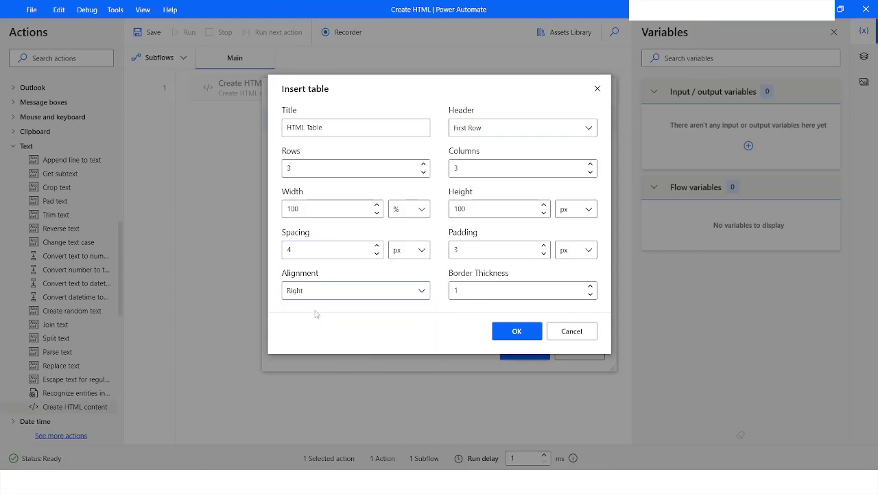
{"action": "left_click", "coordinate": [310, 298]}
{"action": "left_click", "coordinate": [304, 358]}
{"action": "left_click", "coordinate": [514, 332]}
Step: Enter bold headers ID, FIRST NAME and LAST NAME in the table's first row
{"action": "scroll", "coordinate": [489, 272], "scroll_direction": "down", "scroll_amount": 3}
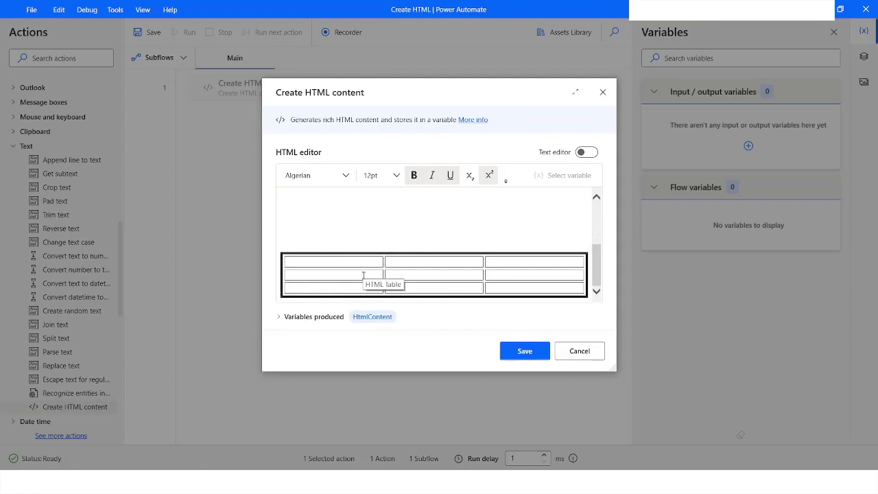
{"action": "left_click", "coordinate": [315, 238]}
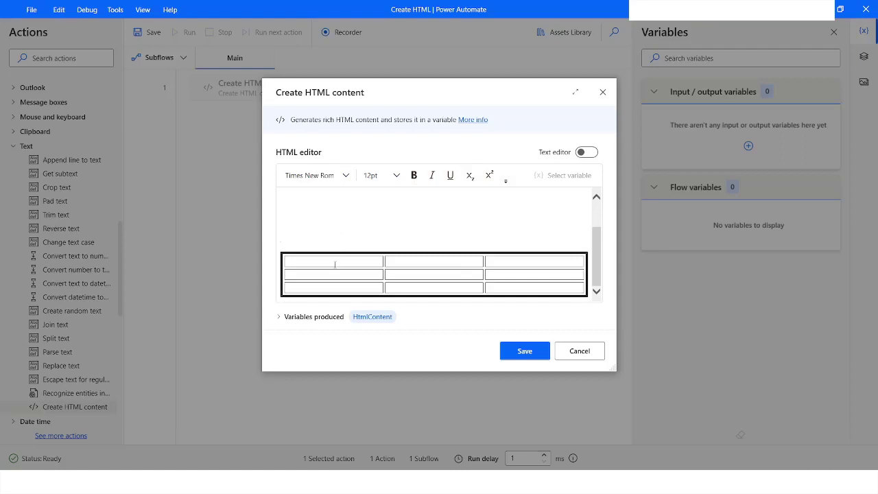
{"action": "left_click", "coordinate": [328, 261]}
{"action": "key", "text": "ctrl+b"}
{"action": "type", "text": "ID"}
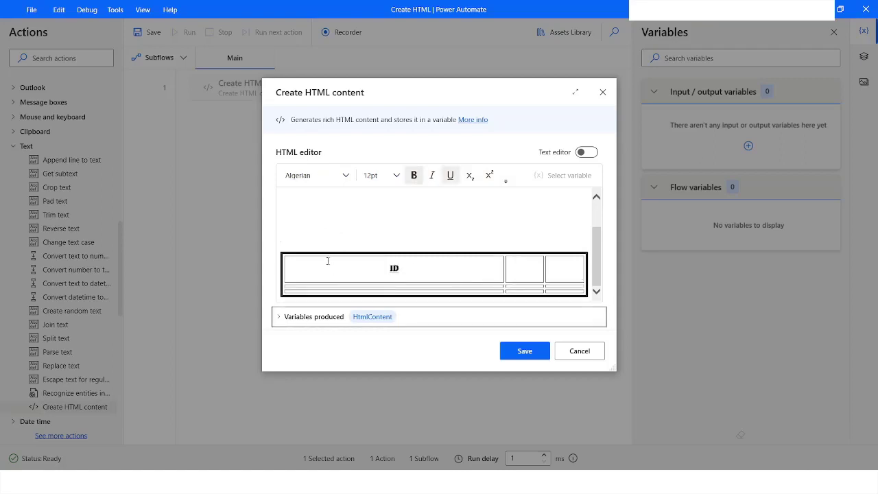
{"action": "left_click", "coordinate": [519, 272]}
{"action": "key", "text": "ctrl+b"}
{"action": "type", "text": "FIRST NAME"}
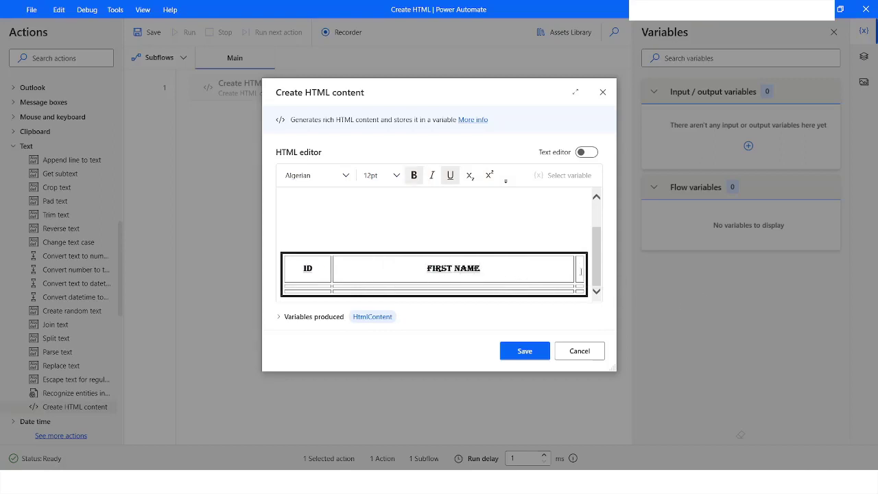
{"action": "type", "text": "LAST NAME"}
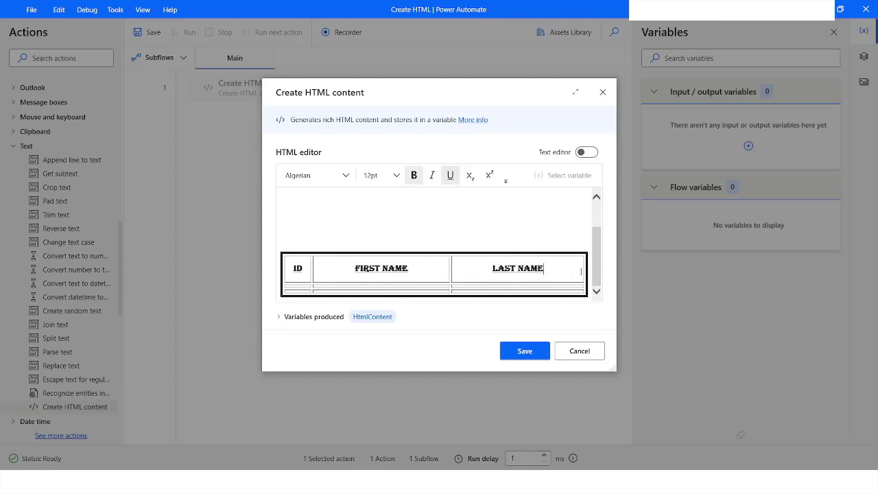
Step: Fill the first data row with 101, JOHN and SPENCER, correcting a typo
{"action": "left_click", "coordinate": [288, 286]}
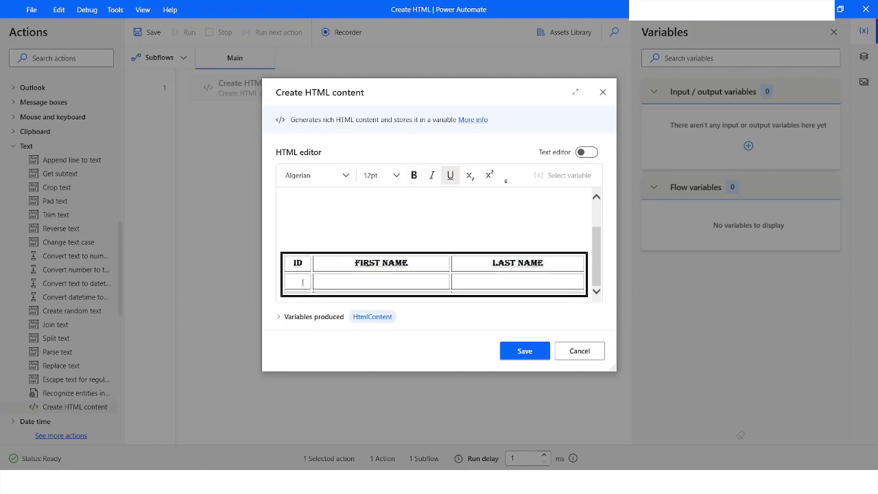
{"action": "type", "text": "101"}
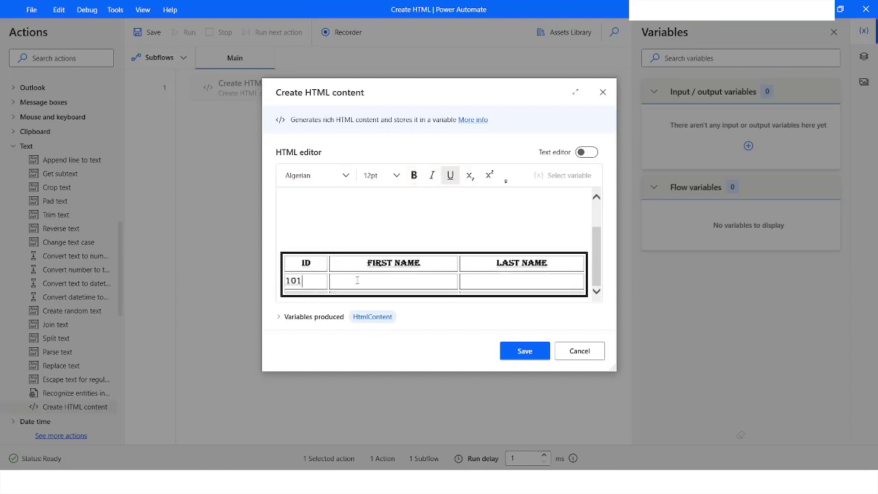
{"action": "left_click", "coordinate": [356, 280]}
{"action": "type", "text": "JOHN "}
{"action": "type", "text": "SPA"}
{"action": "key", "text": "BackSpace"}
{"action": "type", "text": "ENCER"}
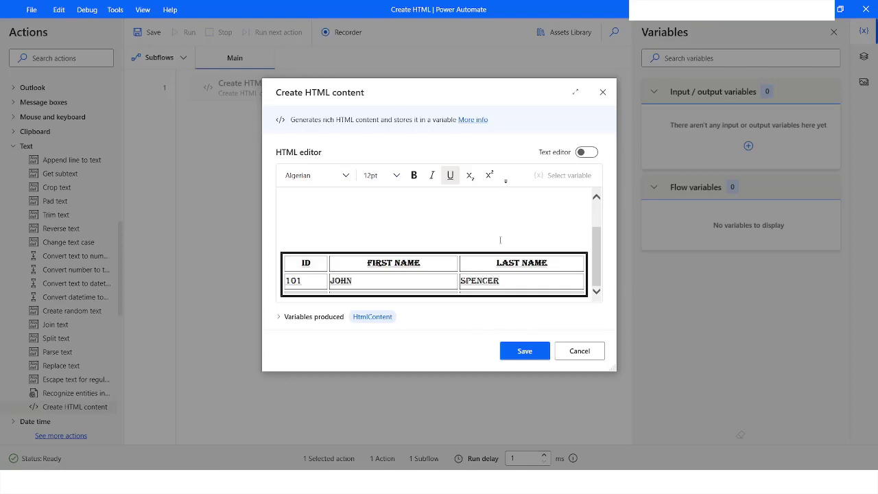
Step: Review the table's raw HTML markup, drag the window larger, and switch back to the formatted view
{"action": "left_click", "coordinate": [587, 153]}
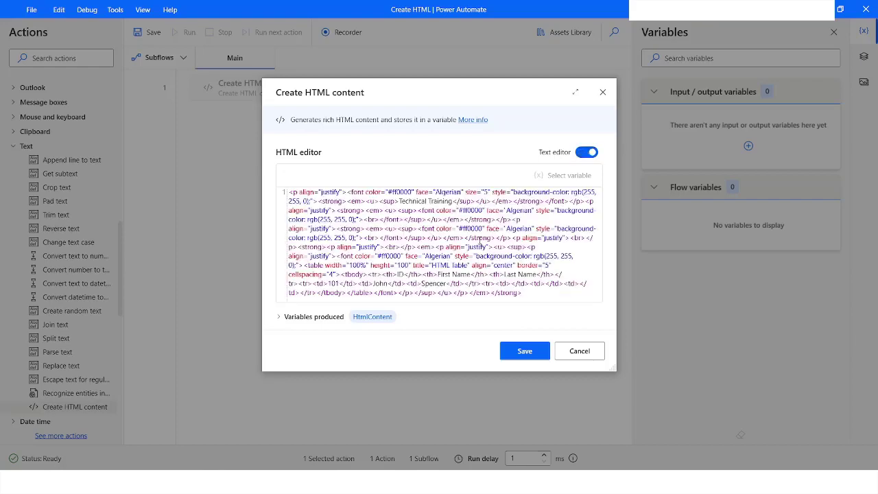
{"action": "left_click_drag", "start_coordinate": [612, 367], "coordinate": [654, 468]}
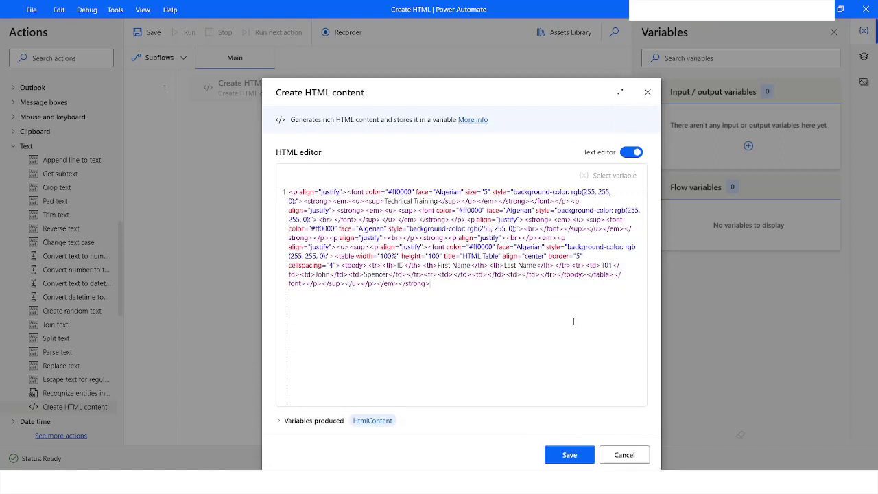
{"action": "left_click", "coordinate": [628, 153]}
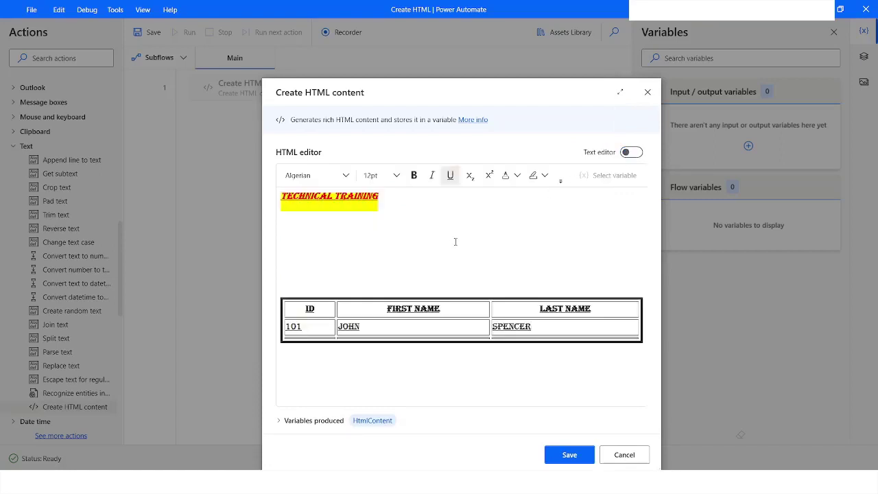
{"action": "left_click", "coordinate": [560, 180]}
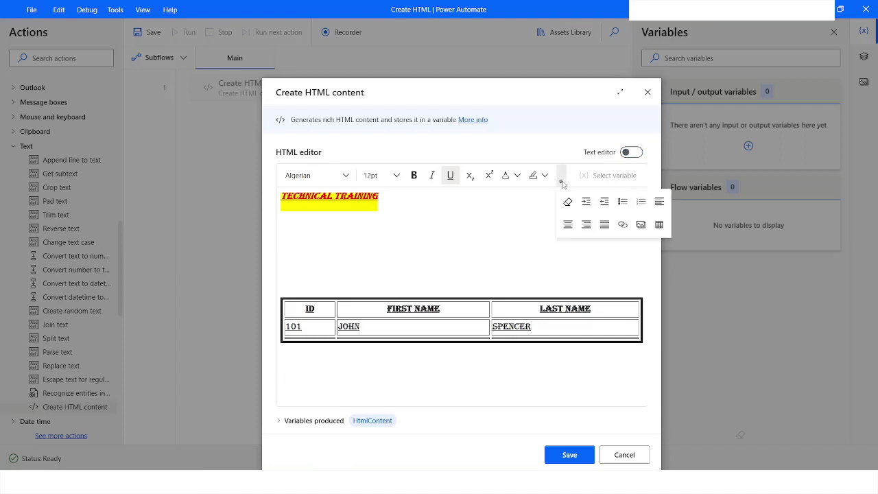
{"action": "left_click", "coordinate": [640, 225]}
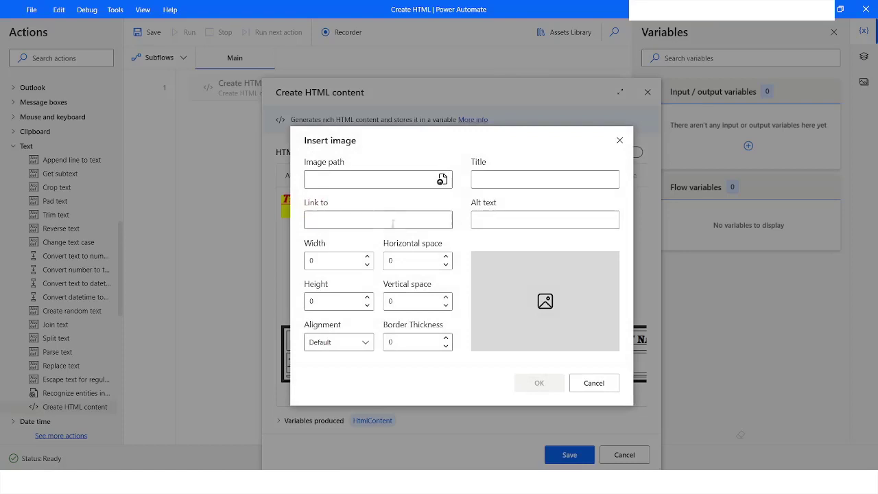
{"action": "left_click", "coordinate": [336, 178]}
{"action": "left_click", "coordinate": [499, 185]}
{"action": "left_click", "coordinate": [338, 224]}
{"action": "left_click", "coordinate": [513, 222]}
{"action": "left_click", "coordinate": [343, 346]}
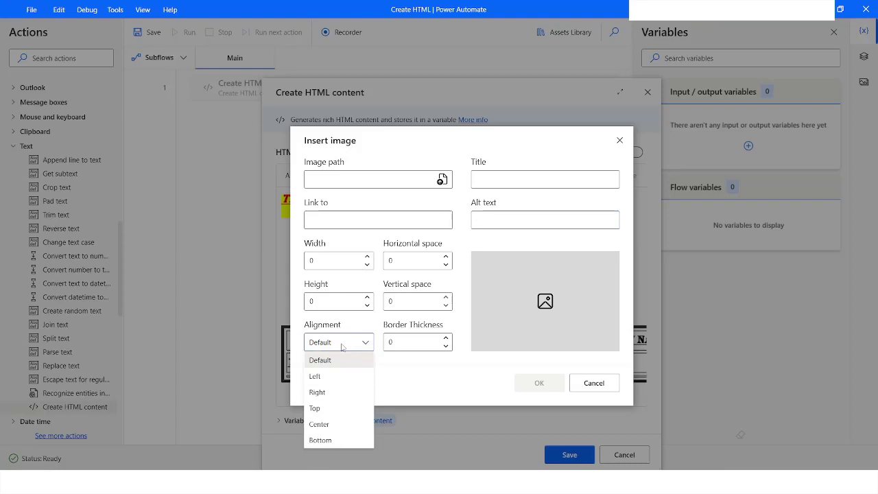
{"action": "left_click", "coordinate": [412, 340]}
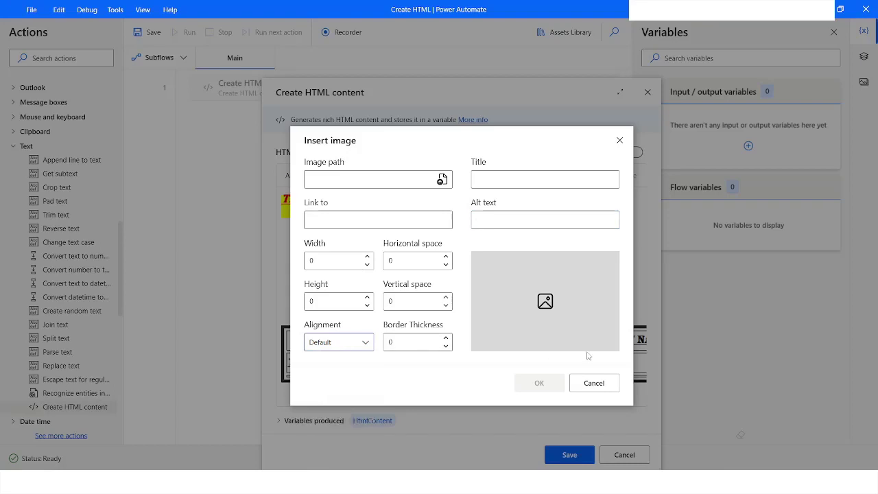
{"action": "left_click", "coordinate": [591, 380]}
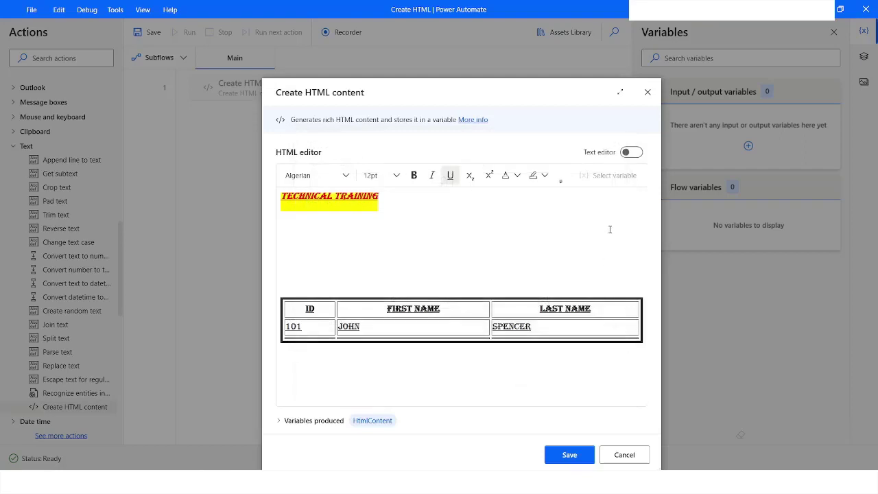
{"action": "left_click", "coordinate": [560, 181]}
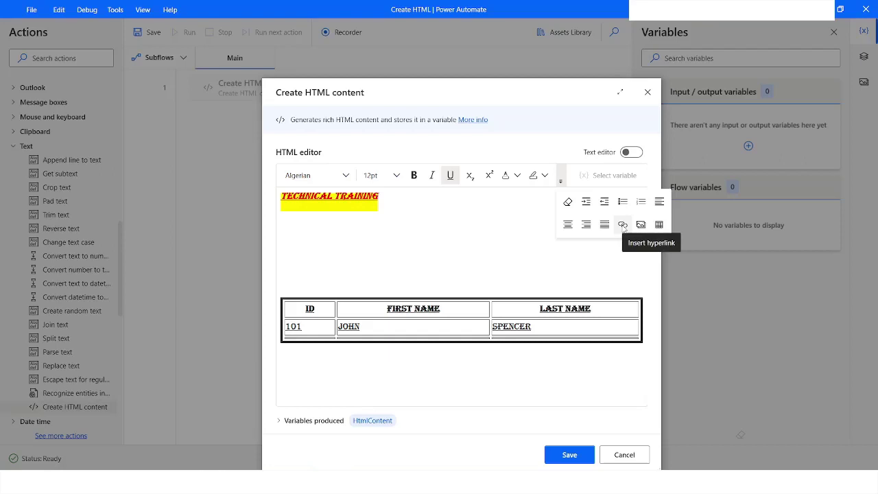
{"action": "left_click", "coordinate": [345, 249]}
{"action": "left_click", "coordinate": [322, 245]}
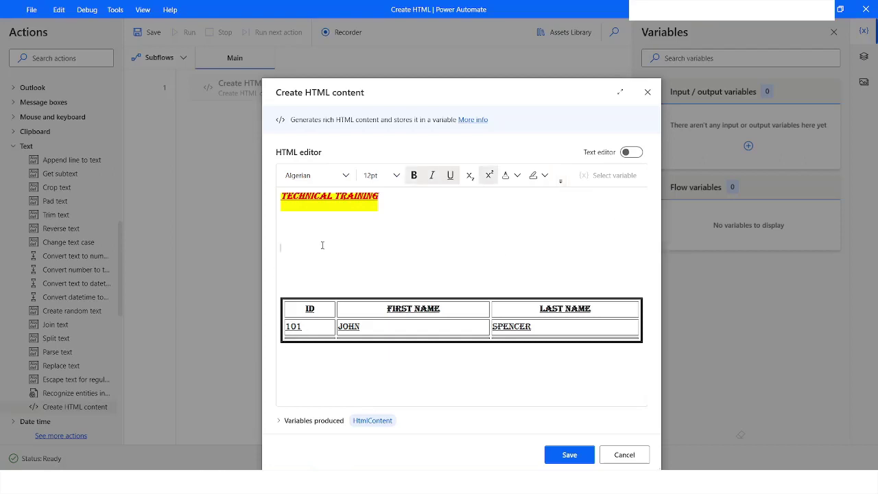
{"action": "left_click", "coordinate": [560, 181]}
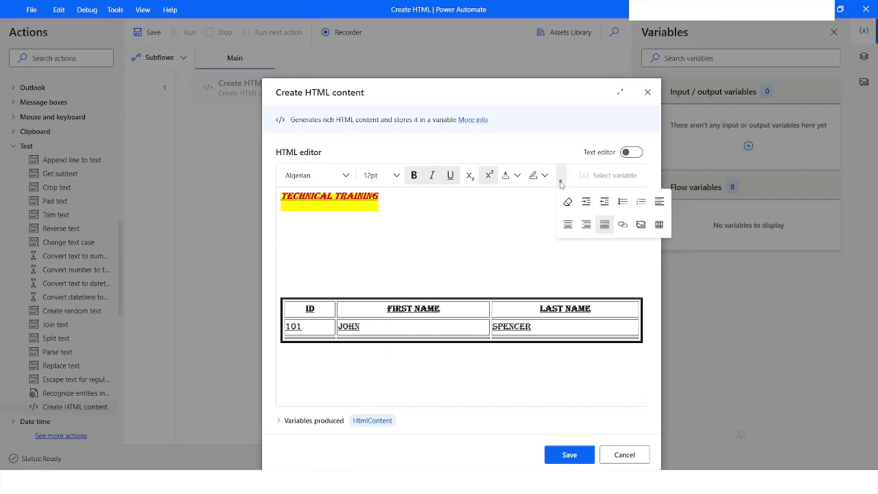
{"action": "left_click", "coordinate": [622, 225]}
{"action": "left_click", "coordinate": [408, 244]}
{"action": "type", "text": "www.google.com"}
{"action": "key", "text": "Tab"}
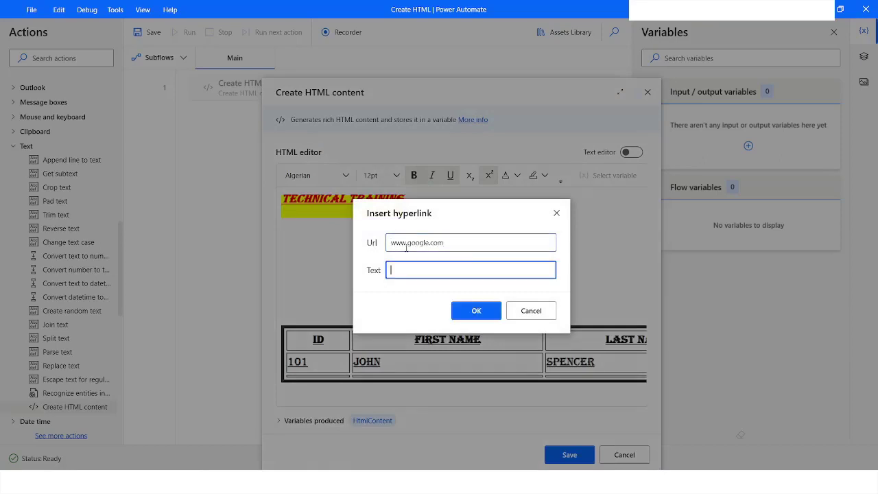
{"action": "type", "text": "Google"}
{"action": "left_click", "coordinate": [457, 315]}
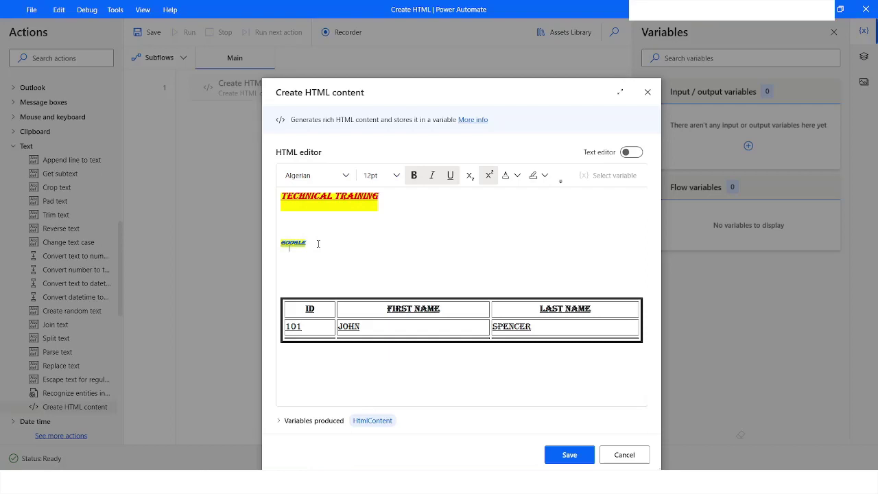
Step: Select all editor content and clear formatting from the heading, Google link and table
{"action": "left_click", "coordinate": [561, 181]}
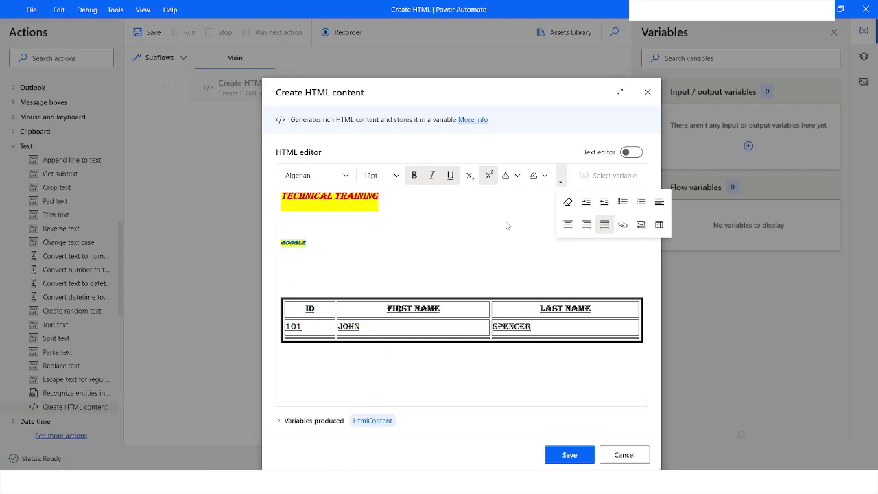
{"action": "left_click", "coordinate": [568, 202]}
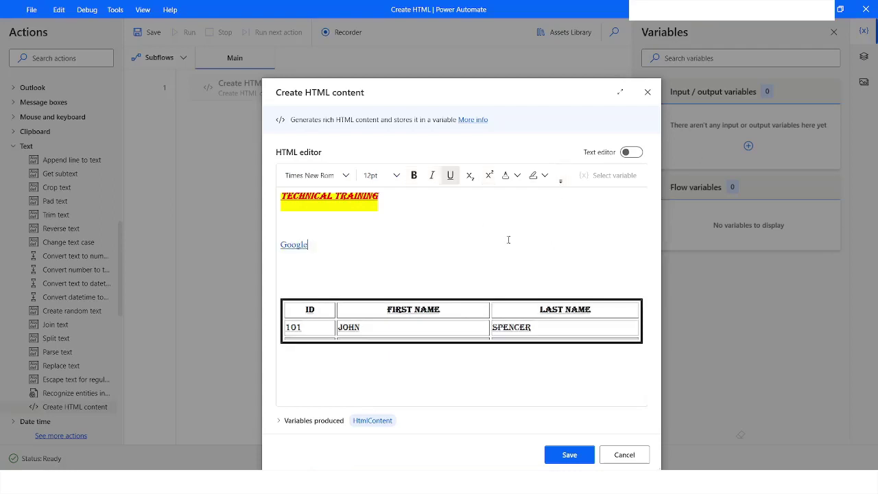
{"action": "key", "text": "ctrl+a"}
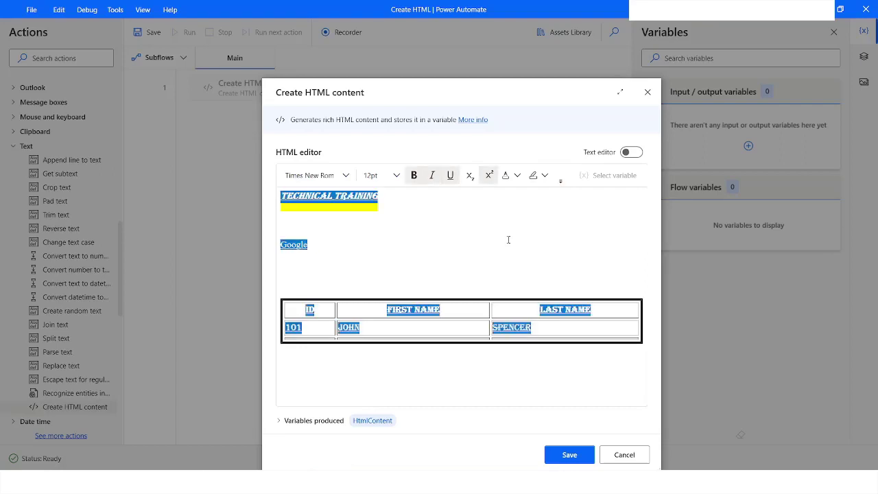
{"action": "left_click", "coordinate": [561, 178]}
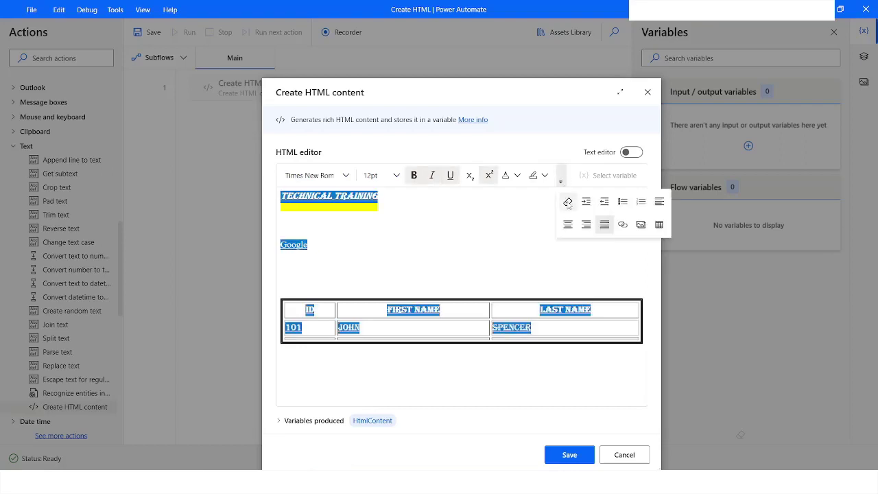
{"action": "left_click", "coordinate": [568, 202]}
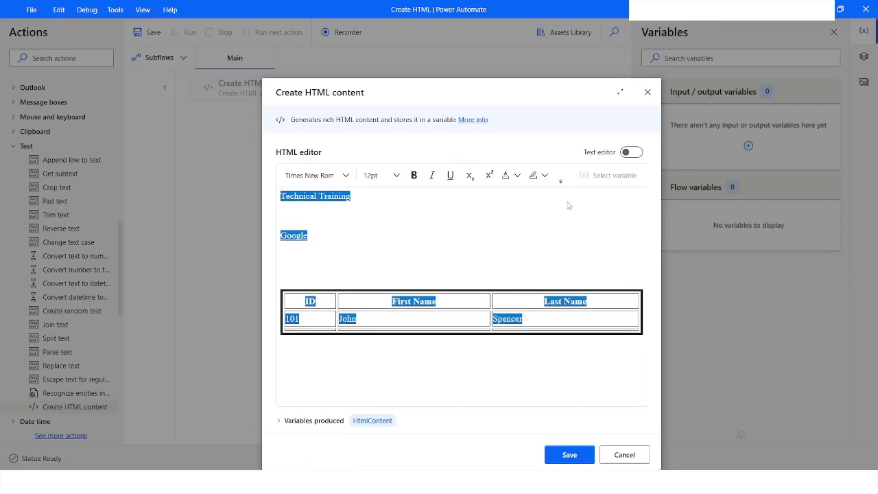
{"action": "left_click", "coordinate": [567, 205]}
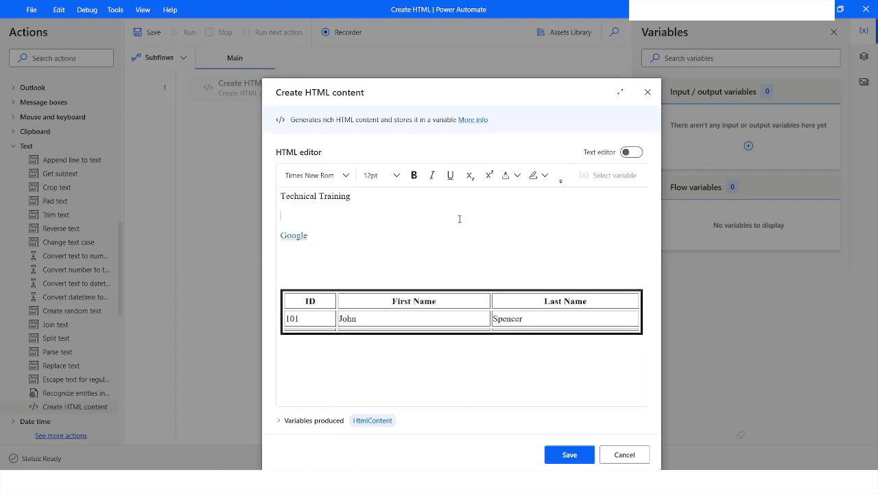